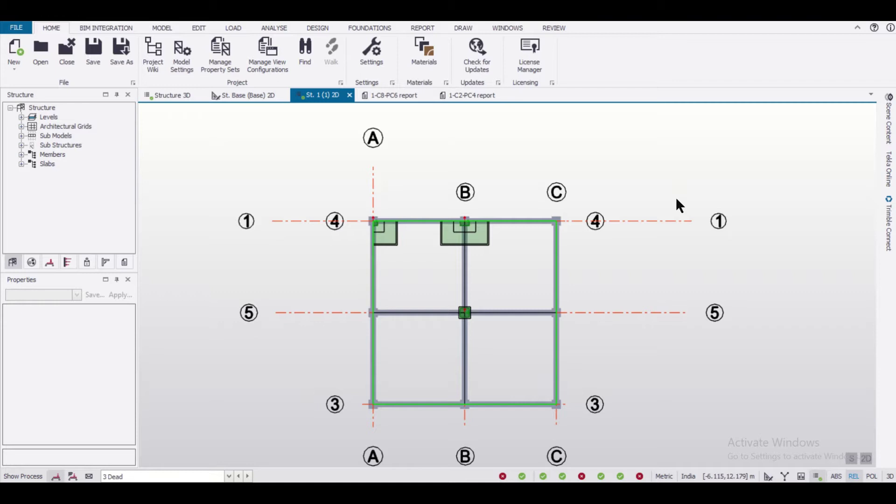
Switch to the Structure 3D view showing design status with a pass/fail legend
click(184, 96)
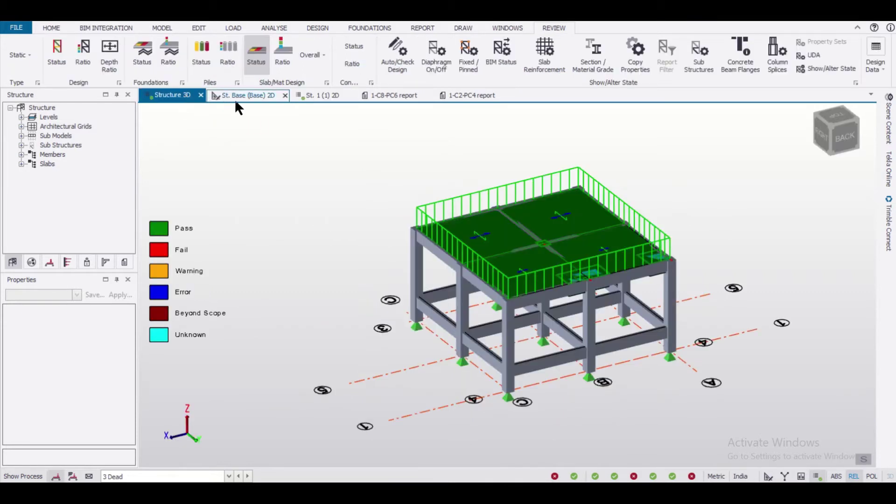
Switch to the St. Base (Base) 2D plan view
click(250, 98)
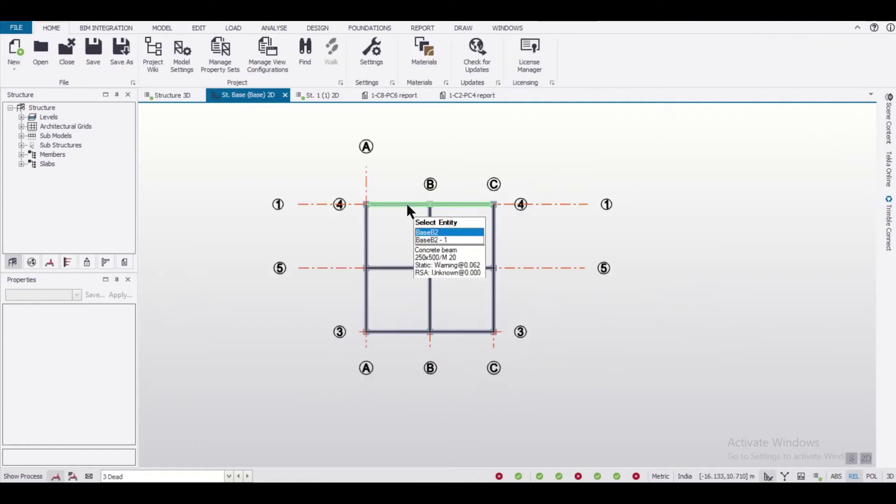
scroll(375, 184, up, 2)
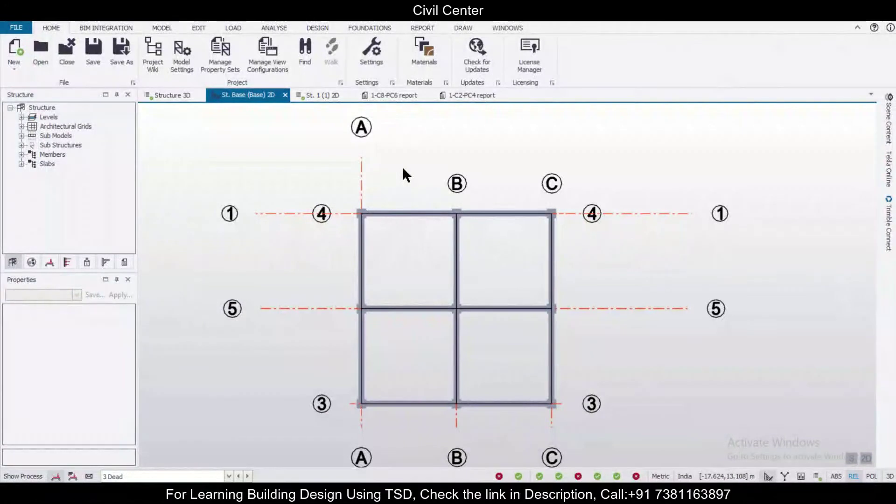
Bring up the EDIT ribbon commands above the base plan
click(199, 28)
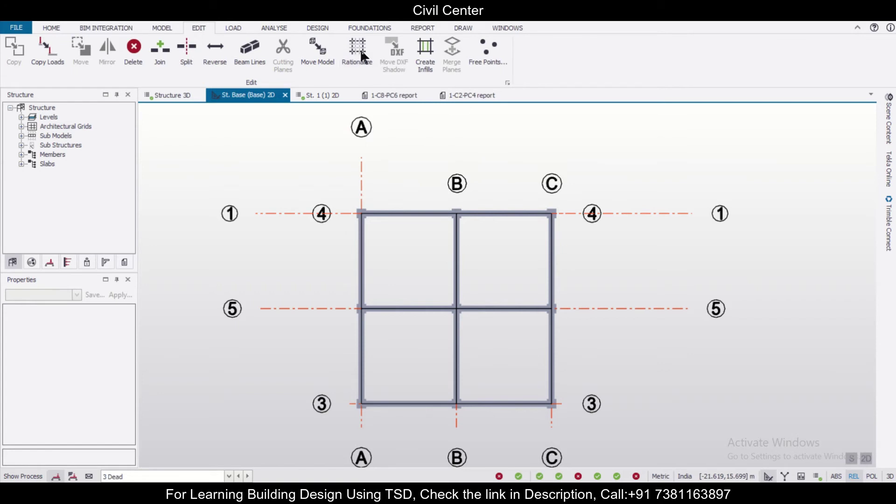
Rationalize with only Shrink/Extend checked, keeping planes, grid and construction lines
click(360, 48)
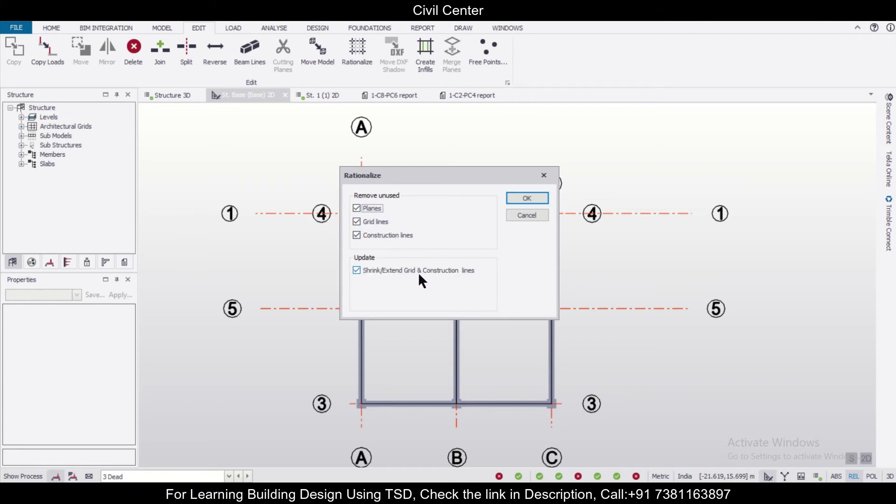
click(356, 236)
click(356, 222)
click(357, 208)
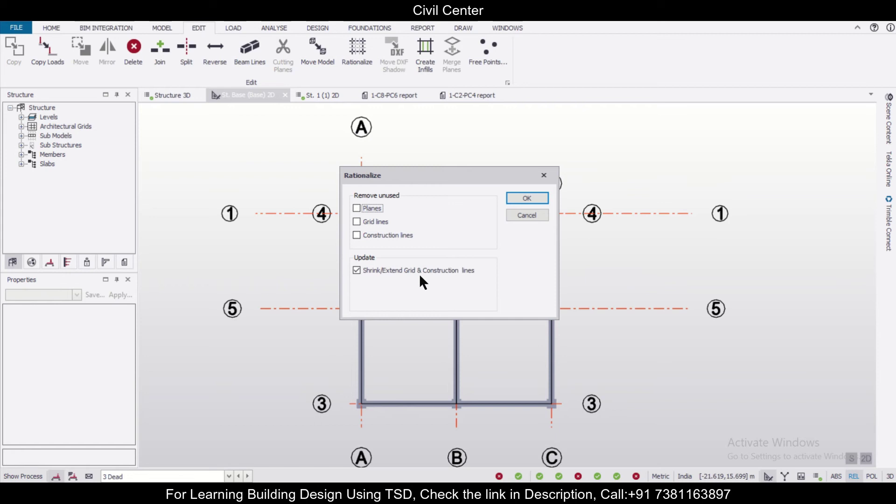
click(527, 199)
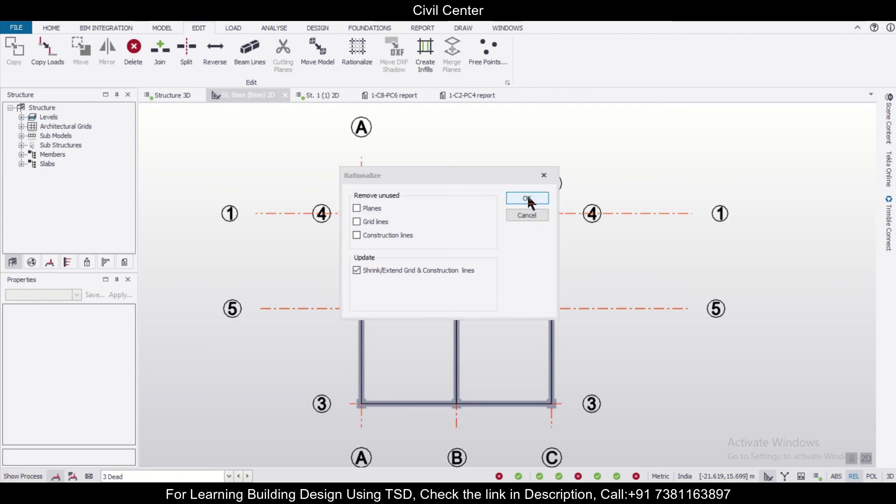
scroll(445, 249, up, 3)
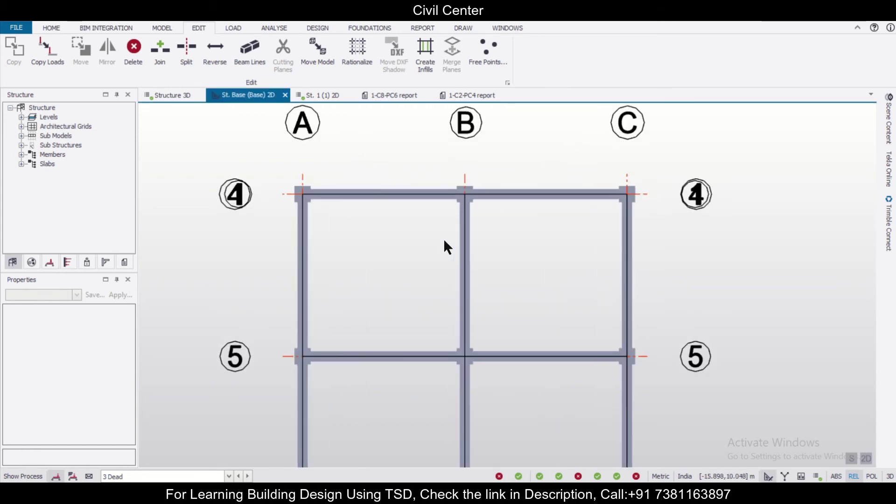
scroll(445, 247, down, 2)
middle_drag(445, 245, 441, 197)
scroll(556, 286, up, 1)
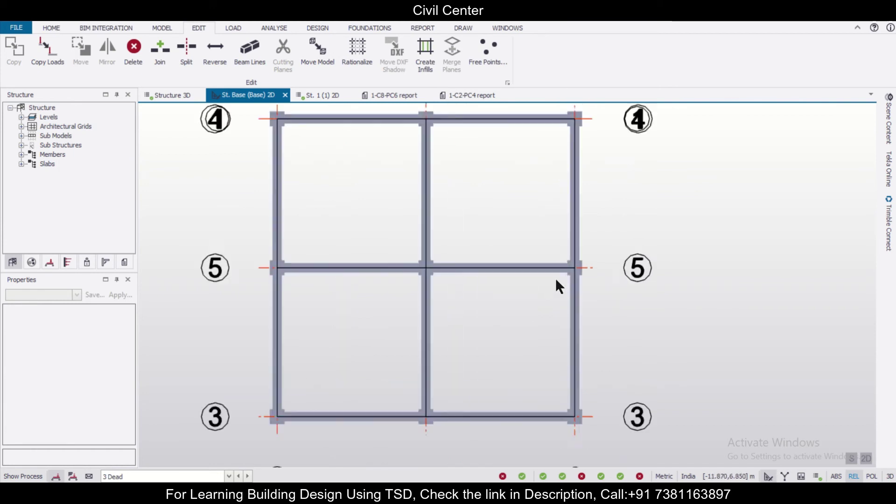
scroll(581, 250, up, 1)
scroll(610, 250, down, 1)
middle_drag(617, 259, 609, 309)
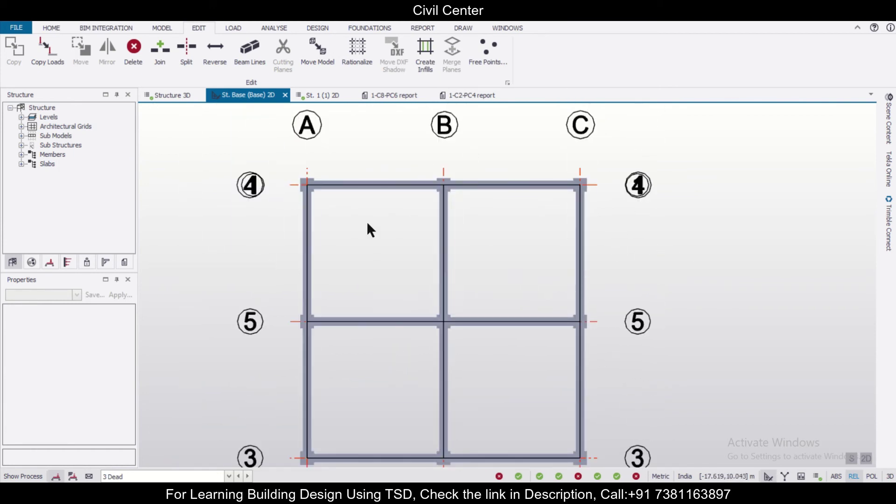
click(358, 48)
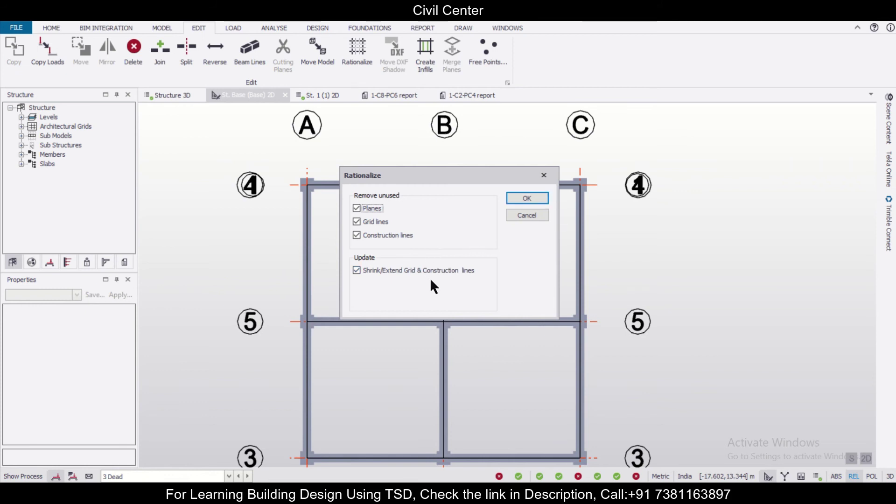
click(546, 175)
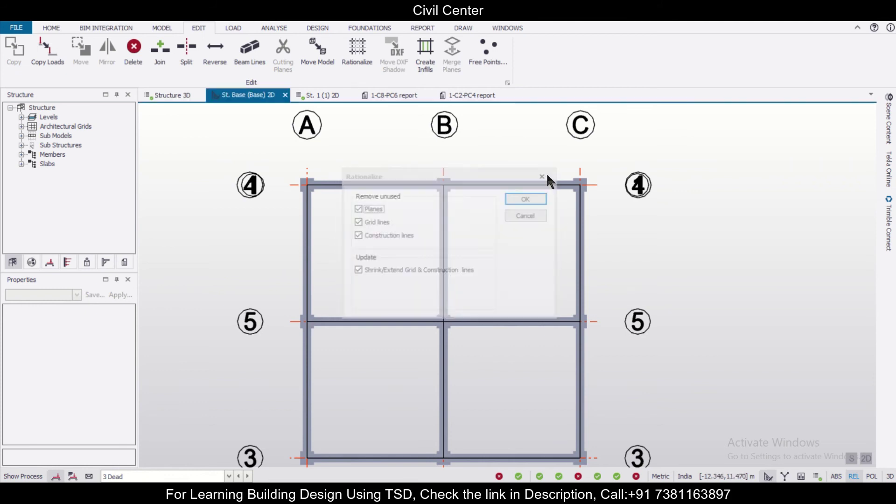
scroll(409, 188, down, 2)
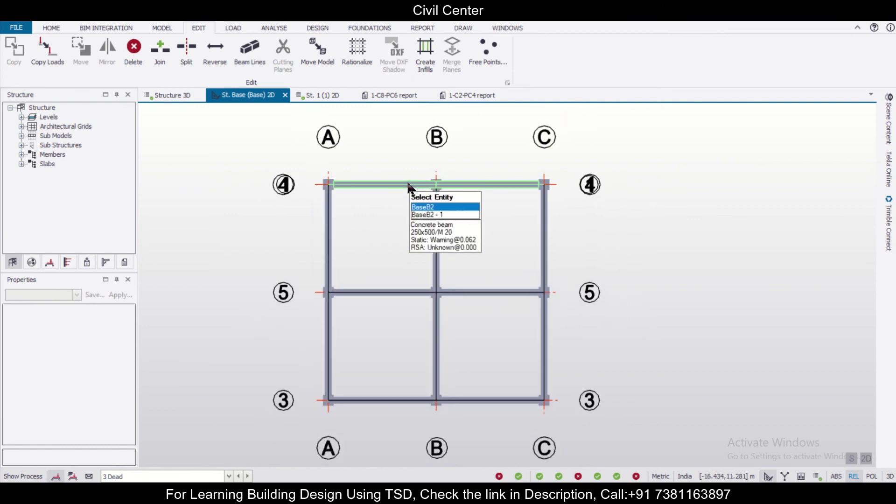